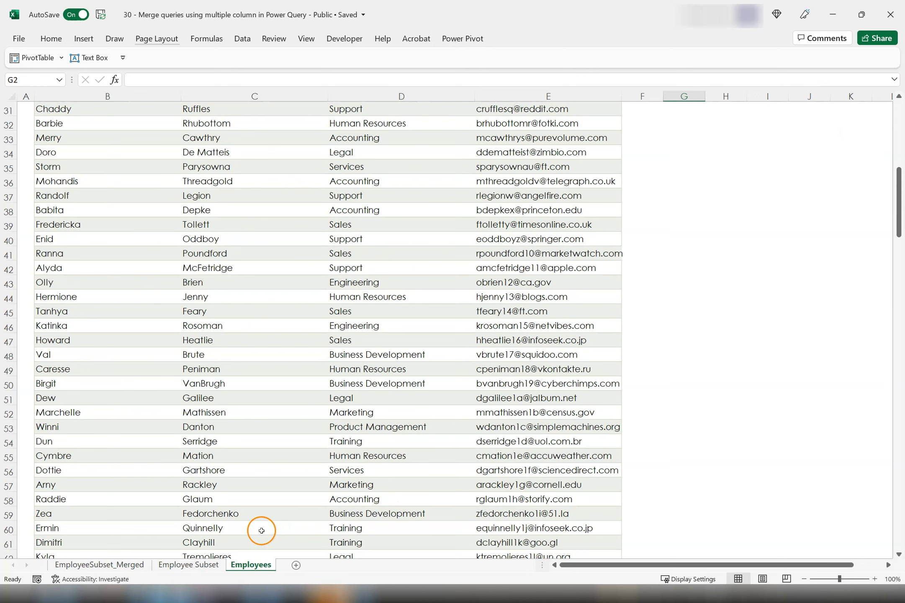
Review the employee tables on the Employees and Employee Subset sheets.
{"action": "left_click", "coordinate": [208, 330]}
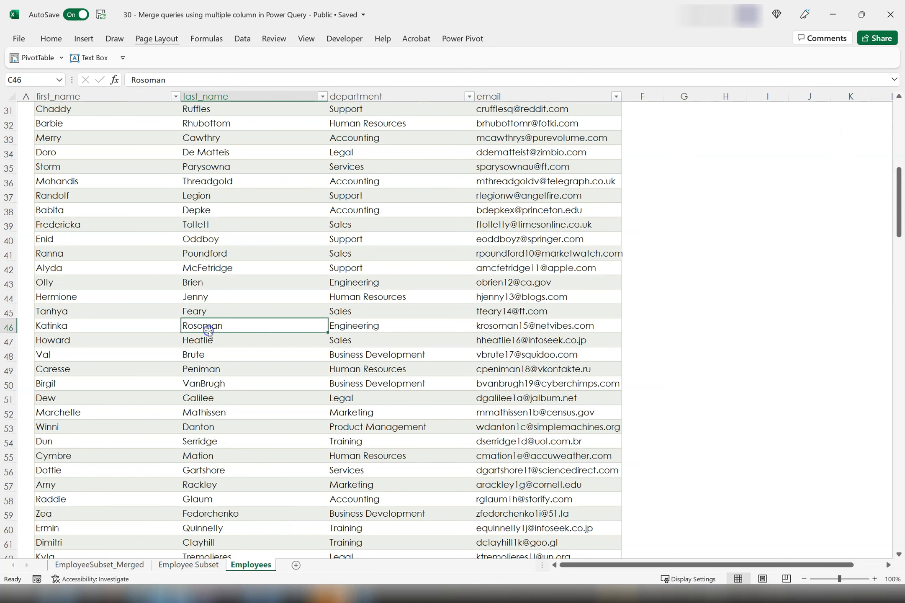
{"action": "left_click", "coordinate": [210, 565]}
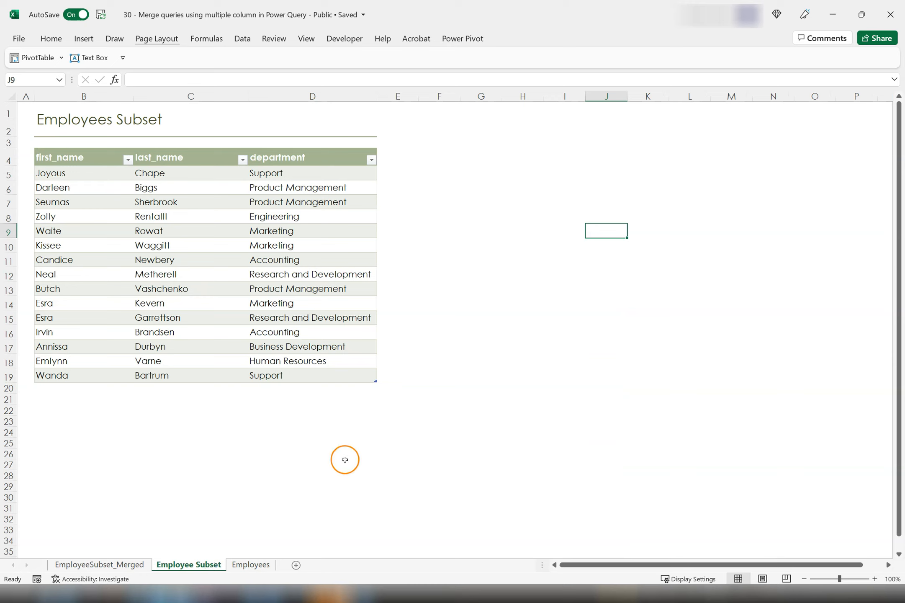
{"action": "left_click_drag", "start_coordinate": [45, 159], "coordinate": [231, 370]}
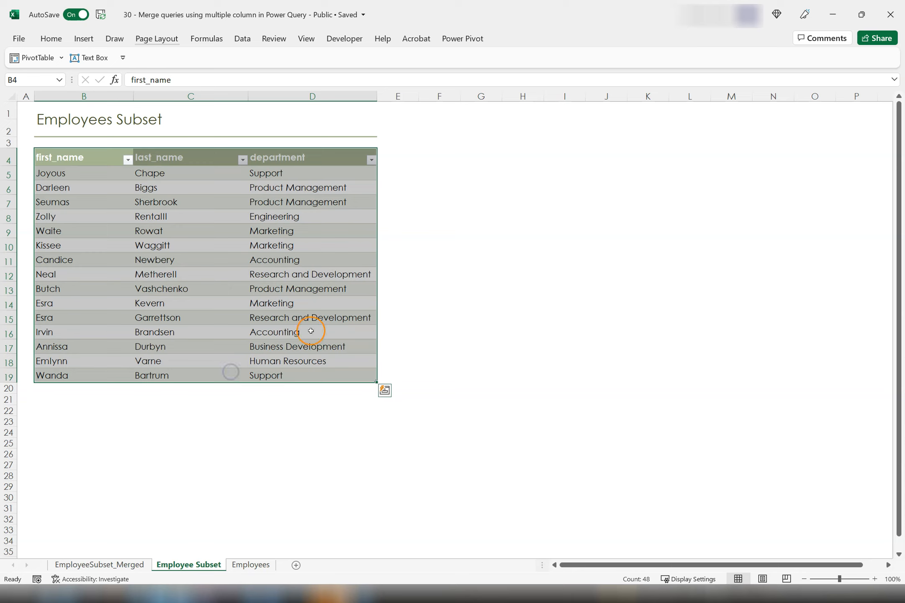
{"action": "left_click", "coordinate": [440, 343]}
{"action": "left_click", "coordinate": [436, 344]}
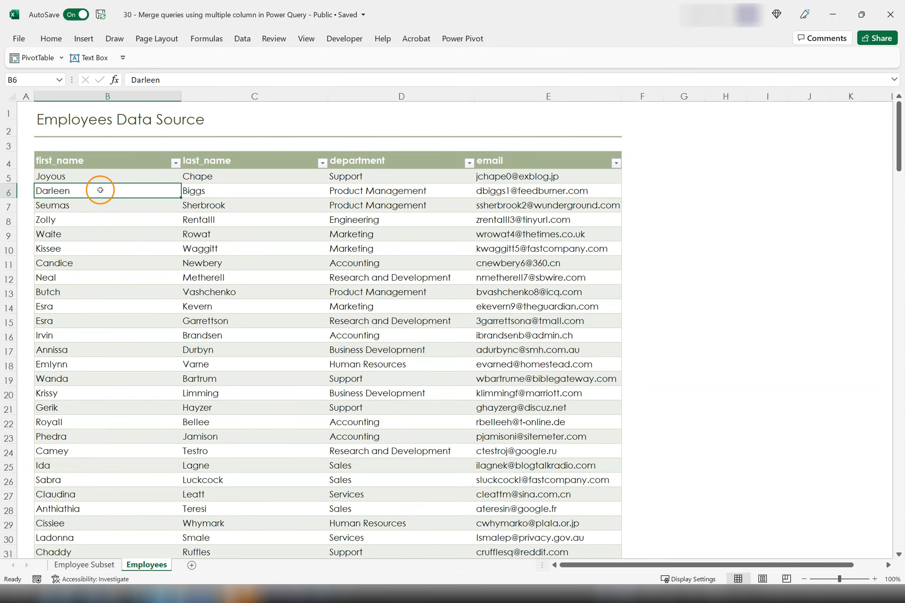
Create a Power Query query from the table on the Employees sheet and name it Employees.
{"action": "left_click", "coordinate": [103, 176]}
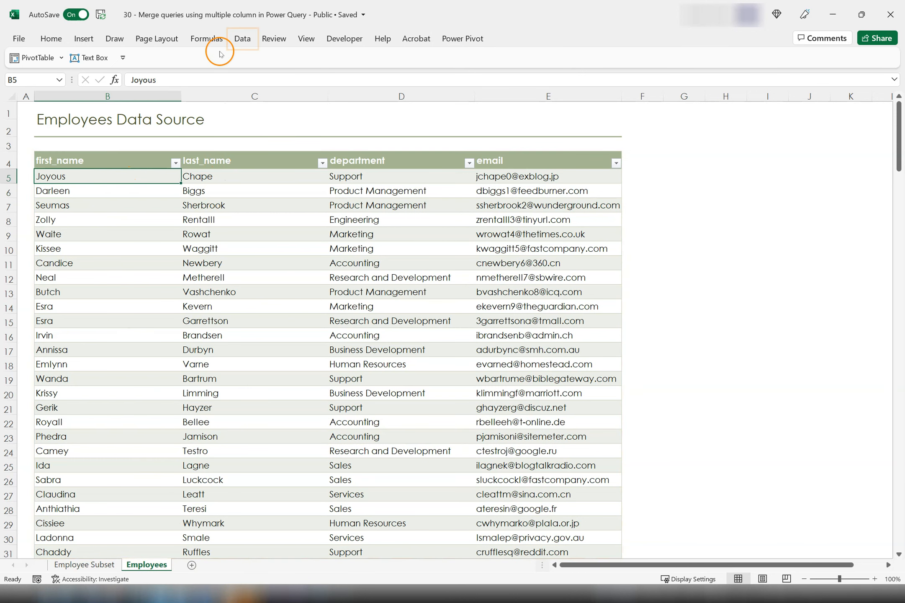
{"action": "left_click", "coordinate": [243, 40]}
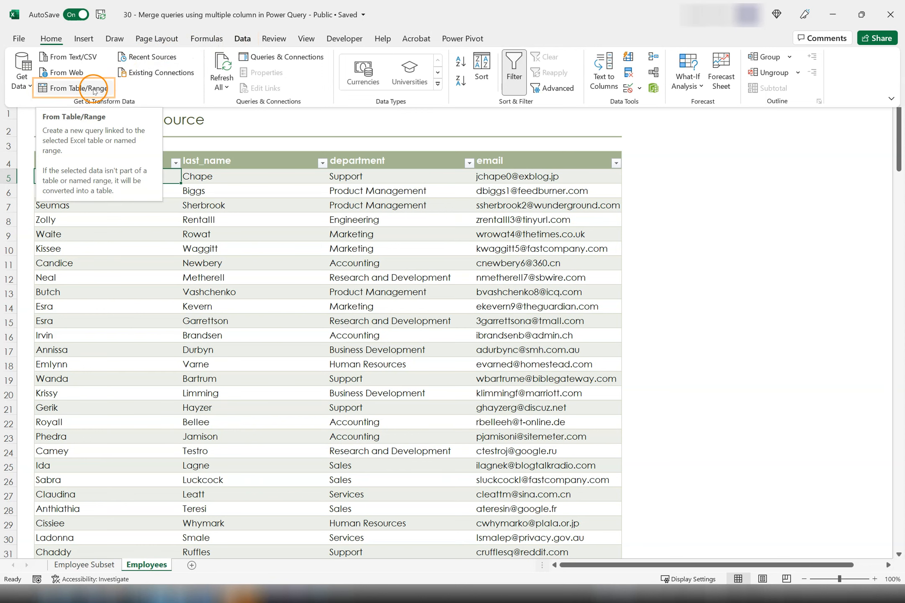
{"action": "left_click", "coordinate": [94, 88]}
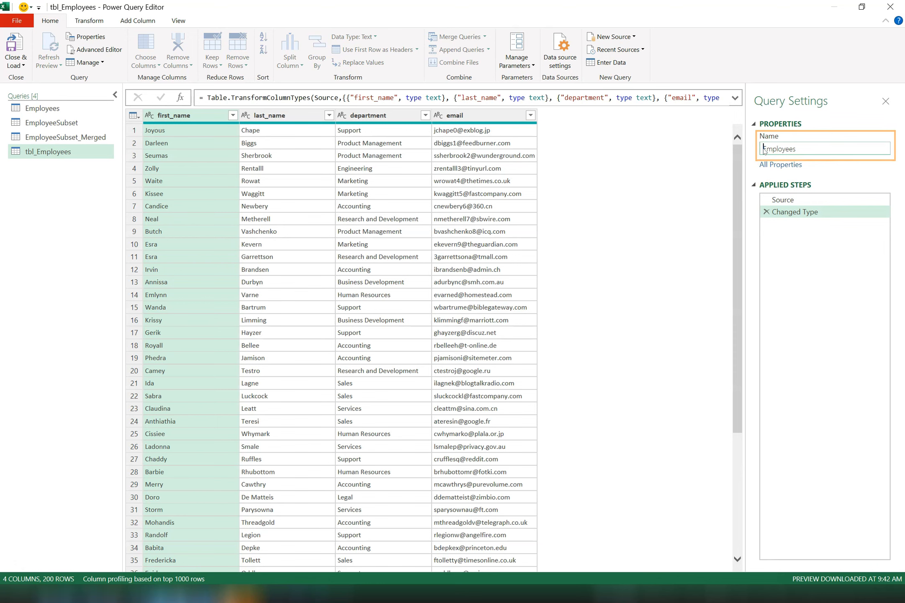
{"action": "left_click", "coordinate": [514, 28]}
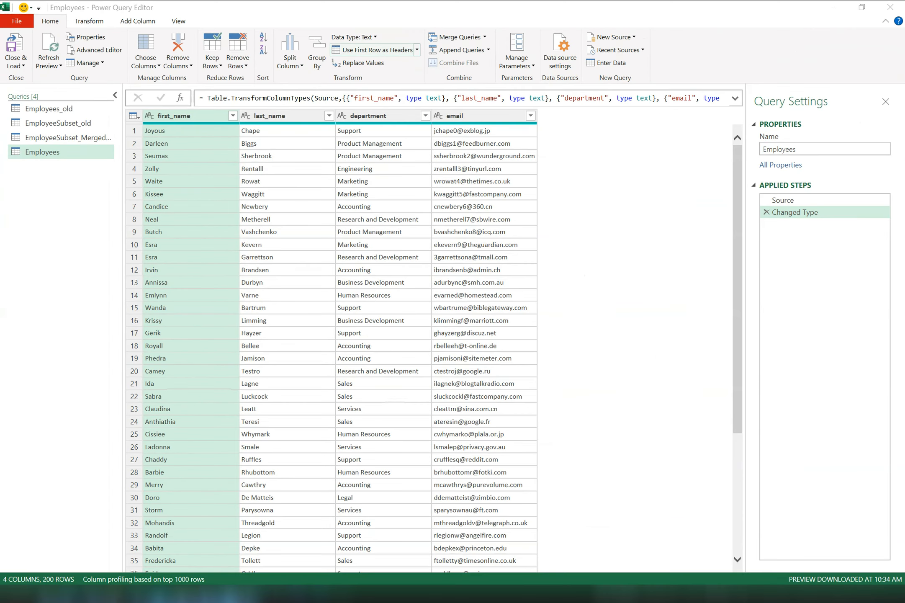
Load the Employees query as a connection only and select it in the workbook's query list.
{"action": "left_click", "coordinate": [61, 21]}
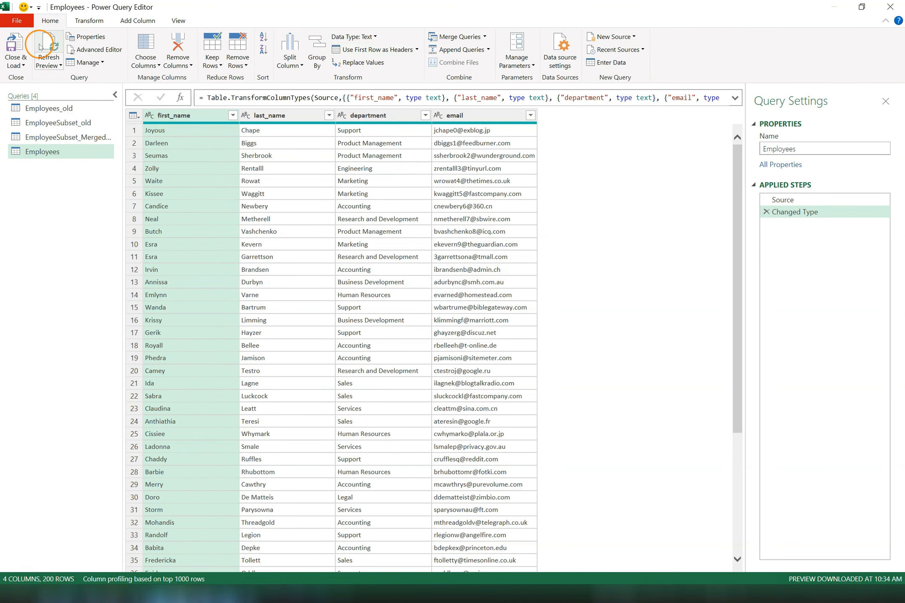
{"action": "left_click", "coordinate": [24, 65]}
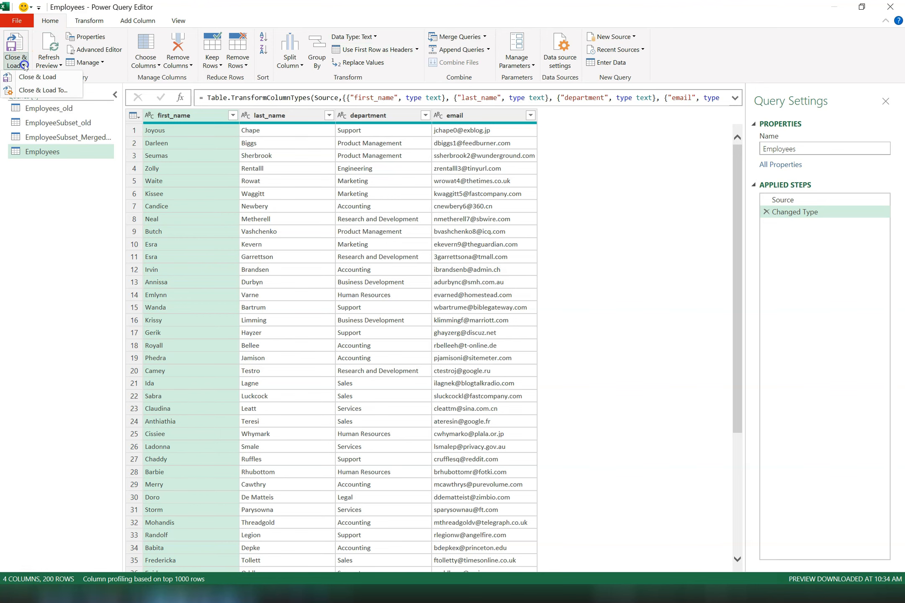
{"action": "left_click", "coordinate": [74, 91]}
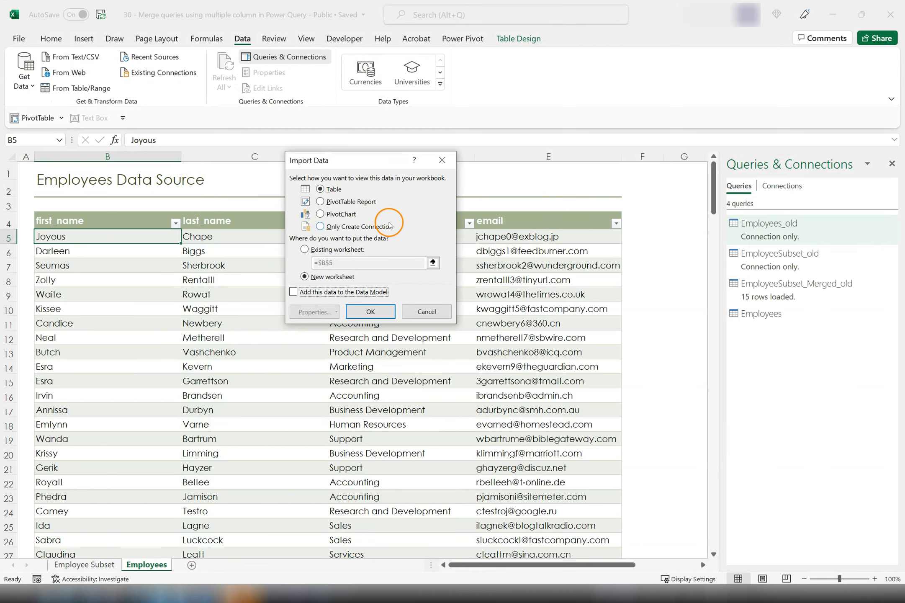
{"action": "left_click", "coordinate": [390, 226]}
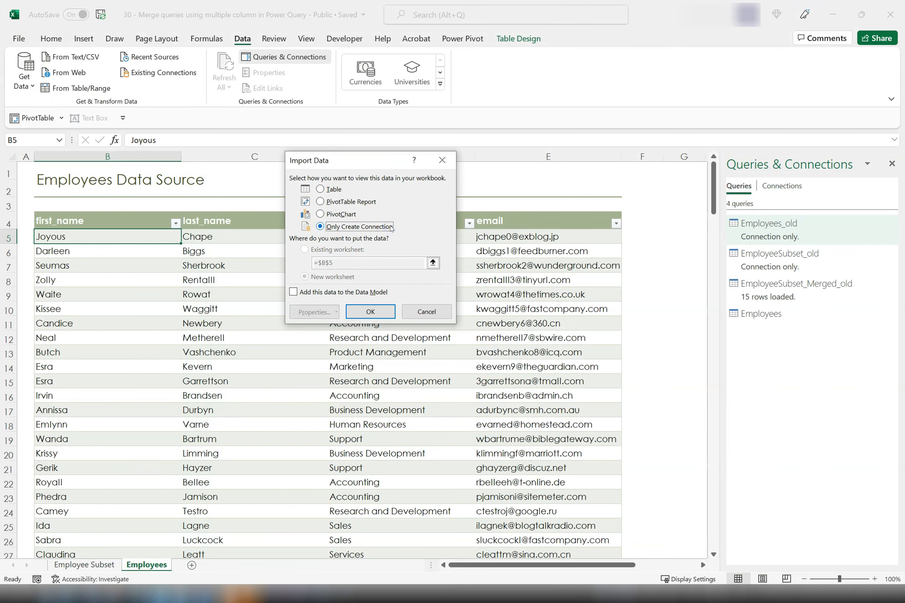
{"action": "left_click", "coordinate": [386, 311]}
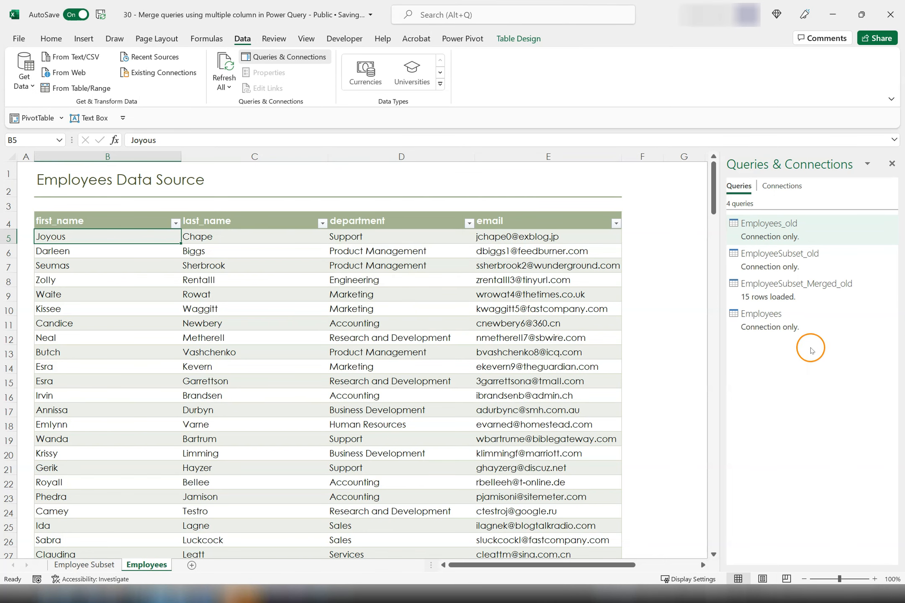
{"action": "mouse_move", "coordinate": [871, 327]}
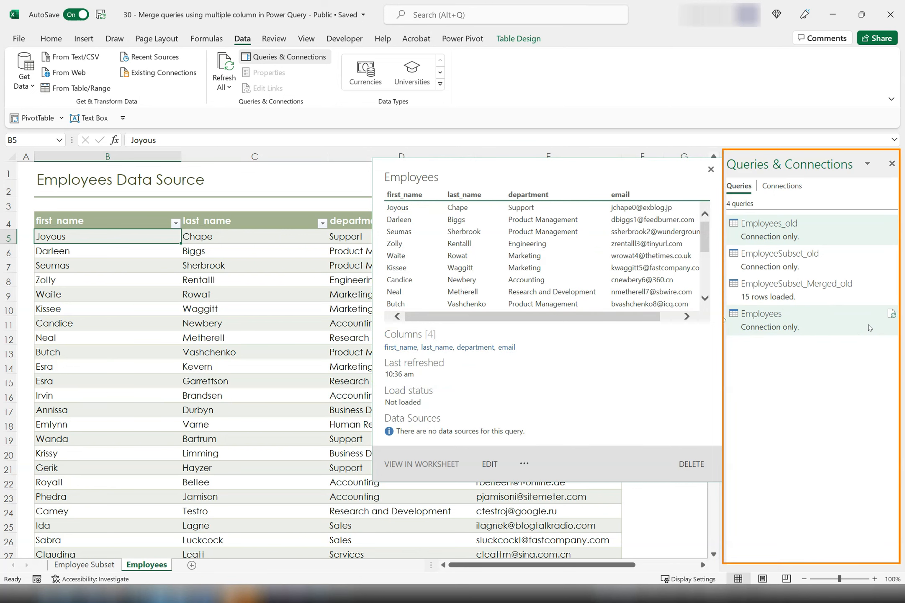
{"action": "left_click", "coordinate": [868, 327]}
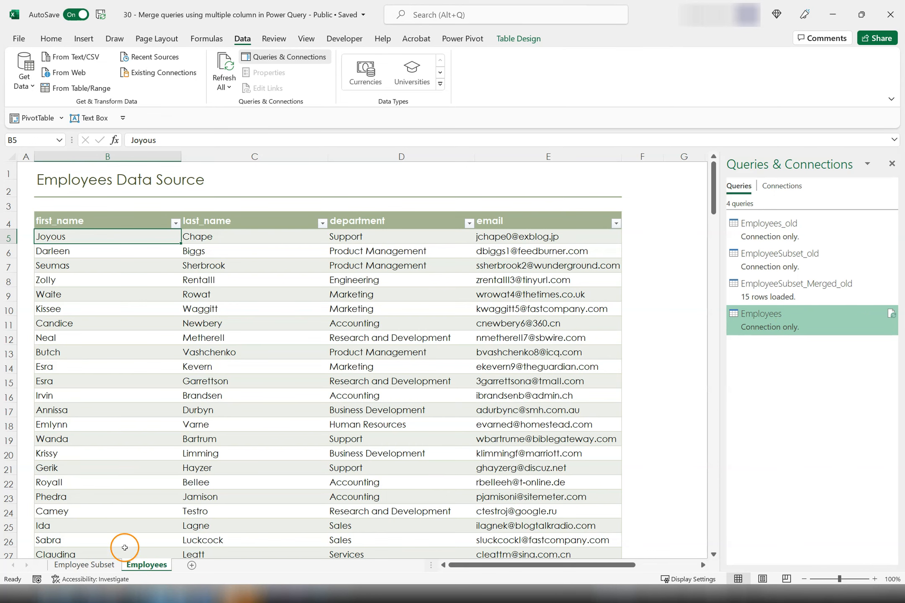
Create a query from the table on the Employee Subset sheet and name it EmployeeSubset.
{"action": "left_click", "coordinate": [101, 565]}
{"action": "left_click", "coordinate": [90, 87]}
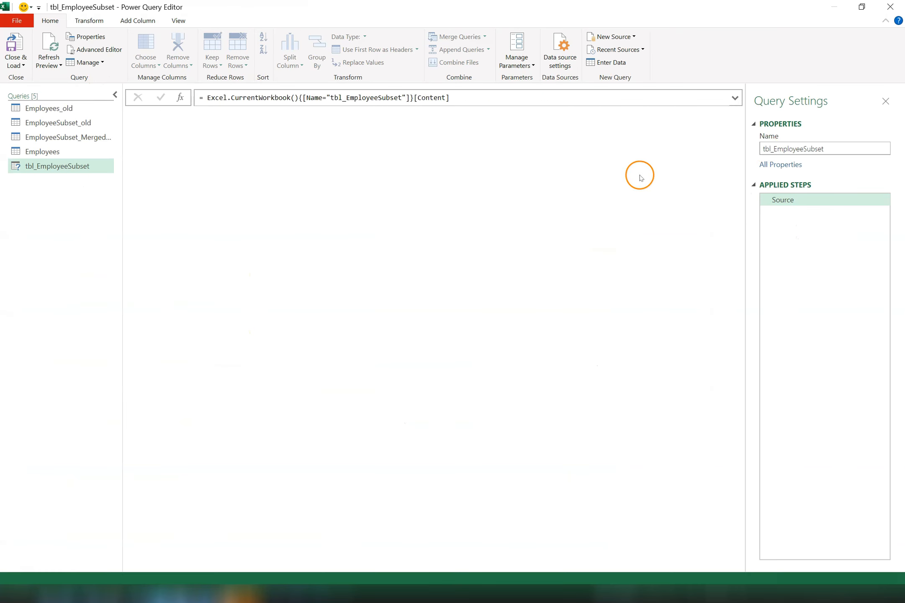
{"action": "left_click_drag", "start_coordinate": [774, 149], "coordinate": [757, 149]}
{"action": "key", "text": "Delete"}
{"action": "left_click", "coordinate": [618, 140]}
Load the EmployeeSubset query back to the workbook as a connection only.
{"action": "left_click", "coordinate": [17, 65]}
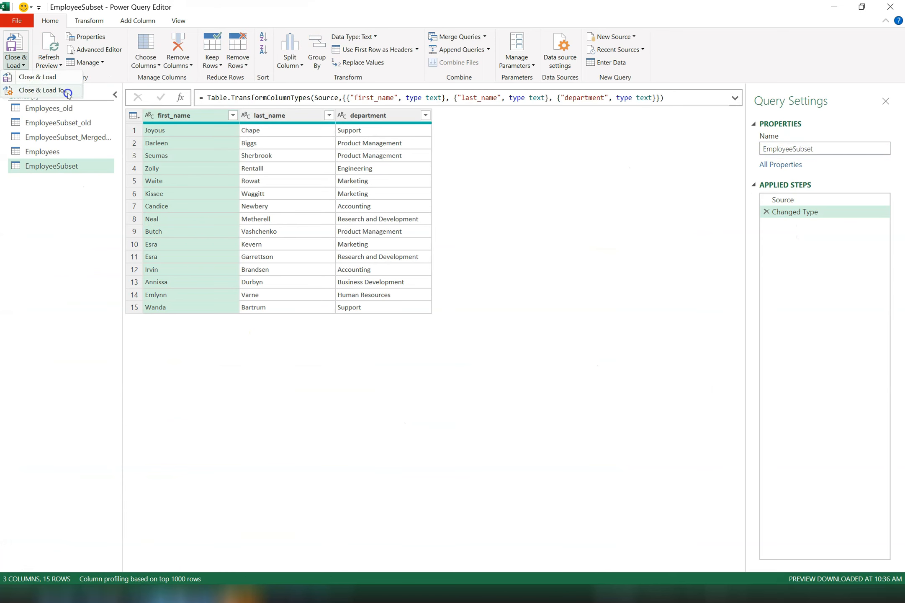
{"action": "left_click", "coordinate": [46, 89]}
{"action": "left_click", "coordinate": [392, 226]}
{"action": "left_click", "coordinate": [388, 310]}
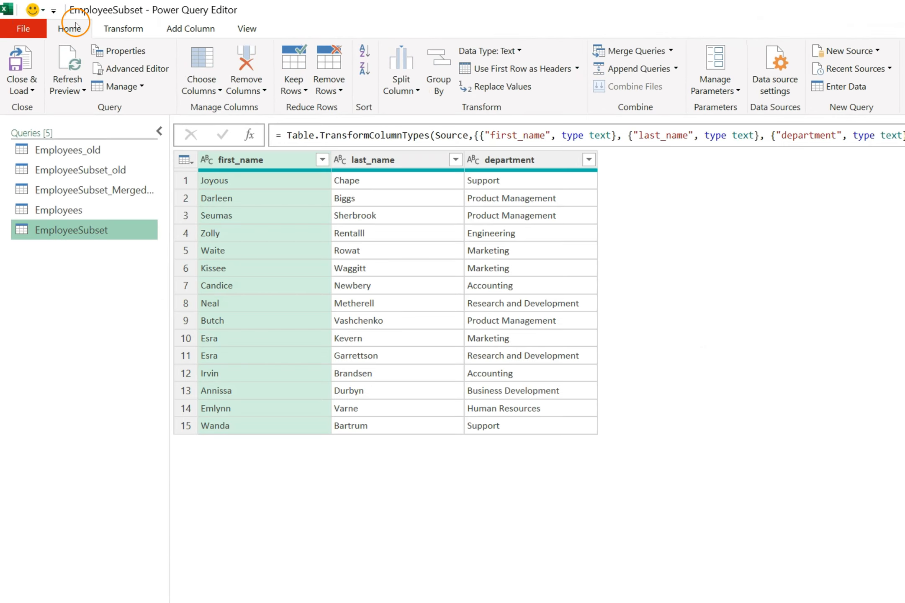
Merge EmployeeSubset with Employees as a new query, matching on first_name in both tables with a Left Outer join.
{"action": "left_click", "coordinate": [670, 49]}
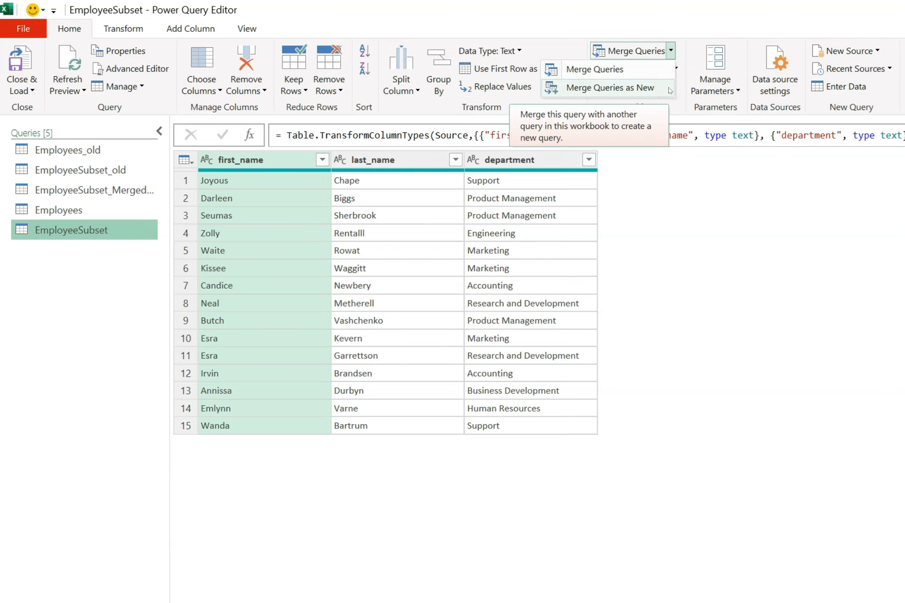
{"action": "left_click", "coordinate": [670, 89]}
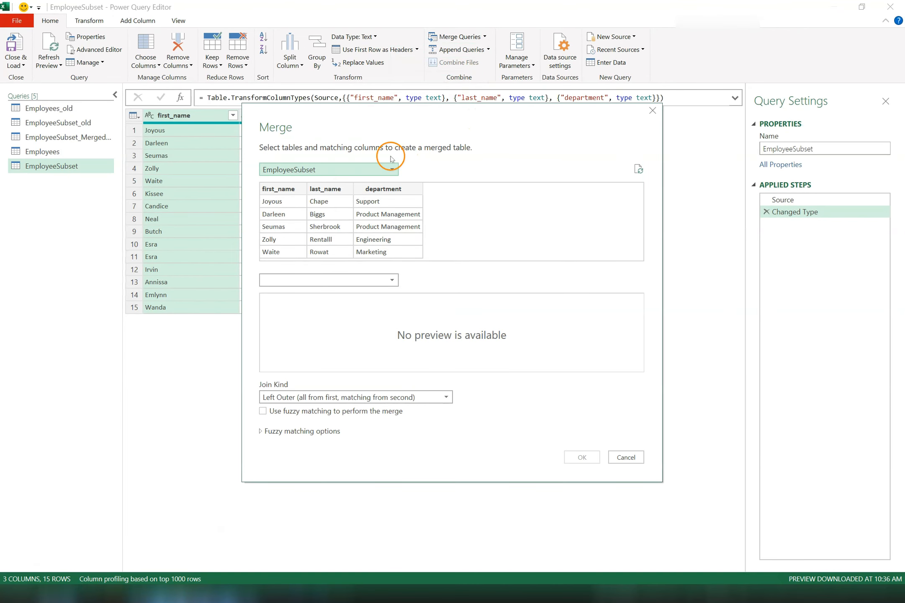
{"action": "left_click", "coordinate": [301, 187]}
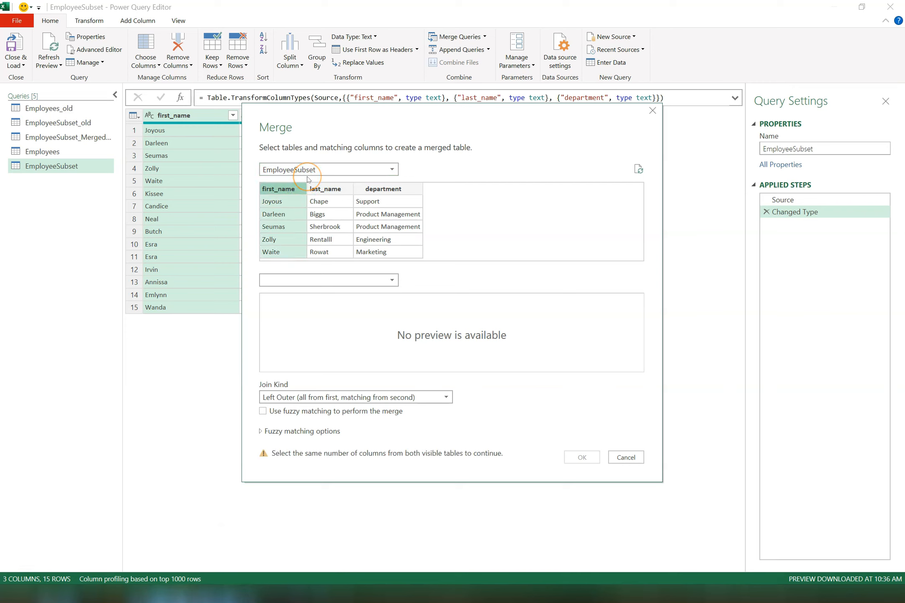
{"action": "left_click", "coordinate": [360, 278]}
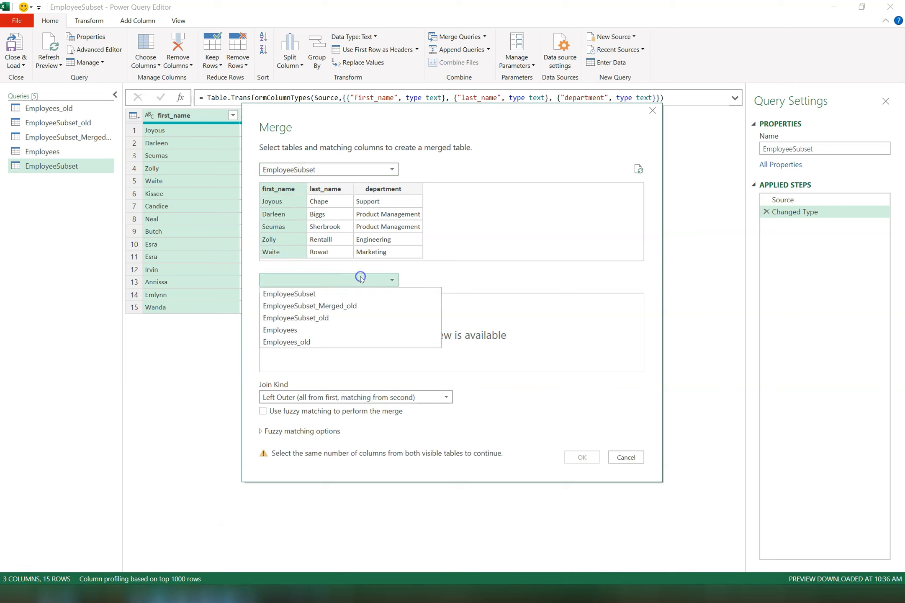
{"action": "left_click", "coordinate": [340, 330]}
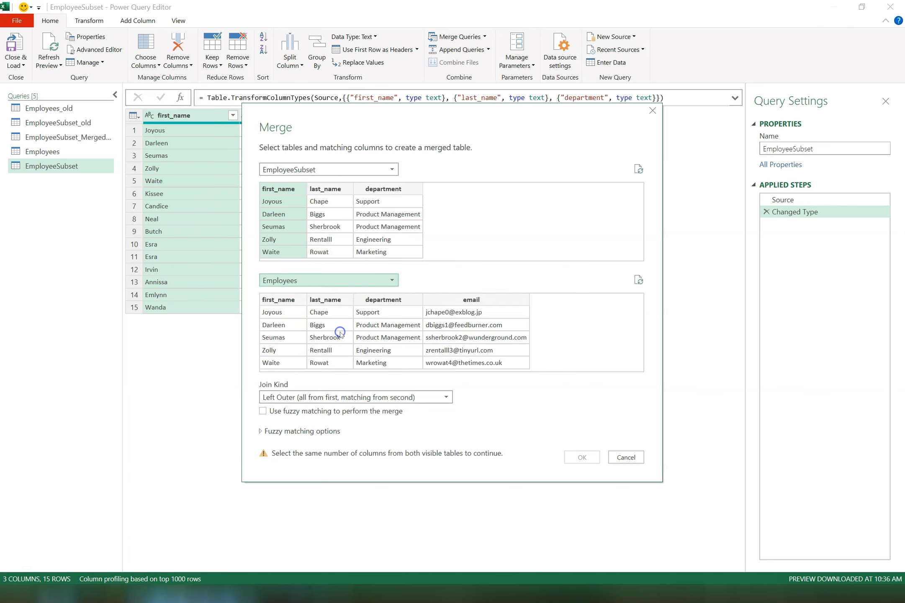
{"action": "left_click", "coordinate": [295, 299]}
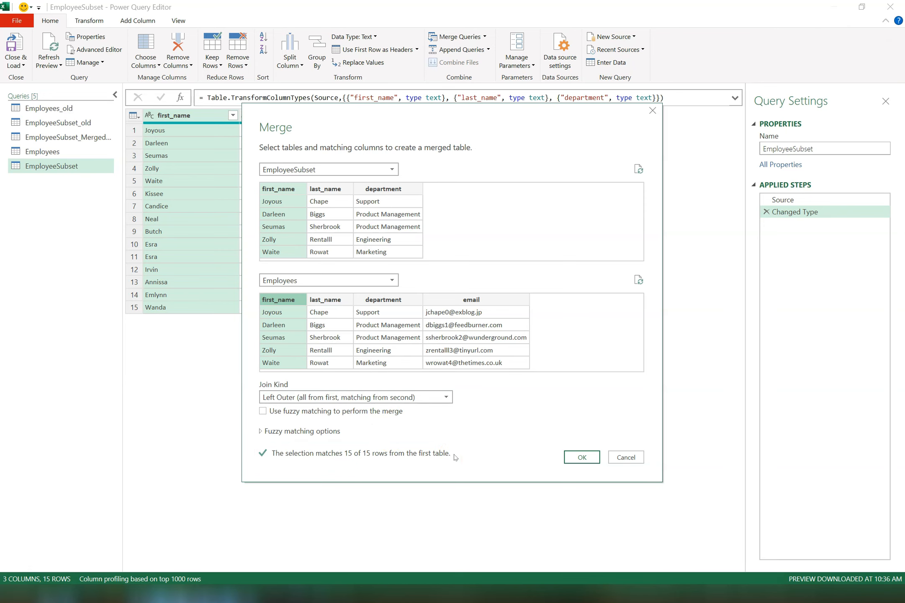
{"action": "left_click", "coordinate": [581, 457]}
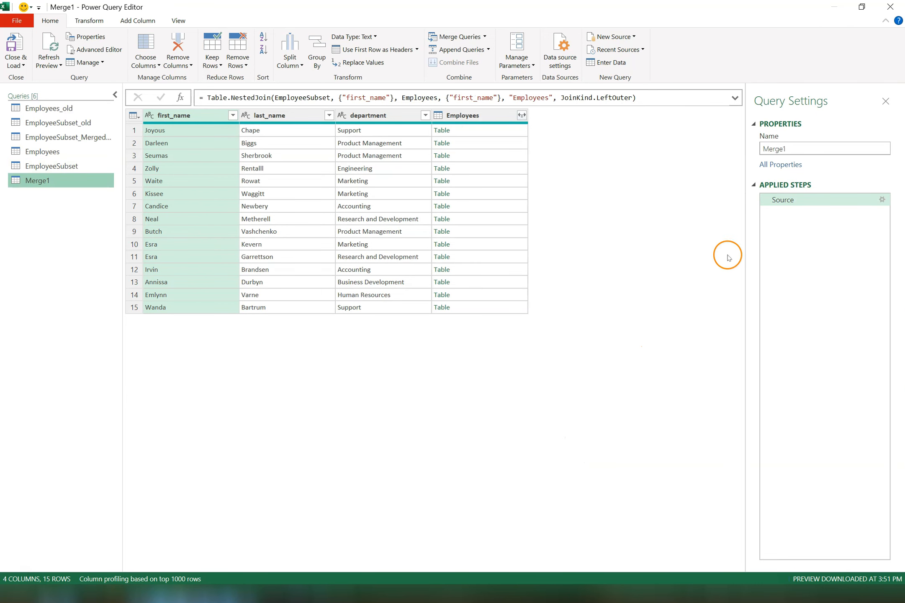
Rename the merged query EmployeeSubset_Merged and expand only the email field from its Employees column.
{"action": "double_click", "coordinate": [762, 147]}
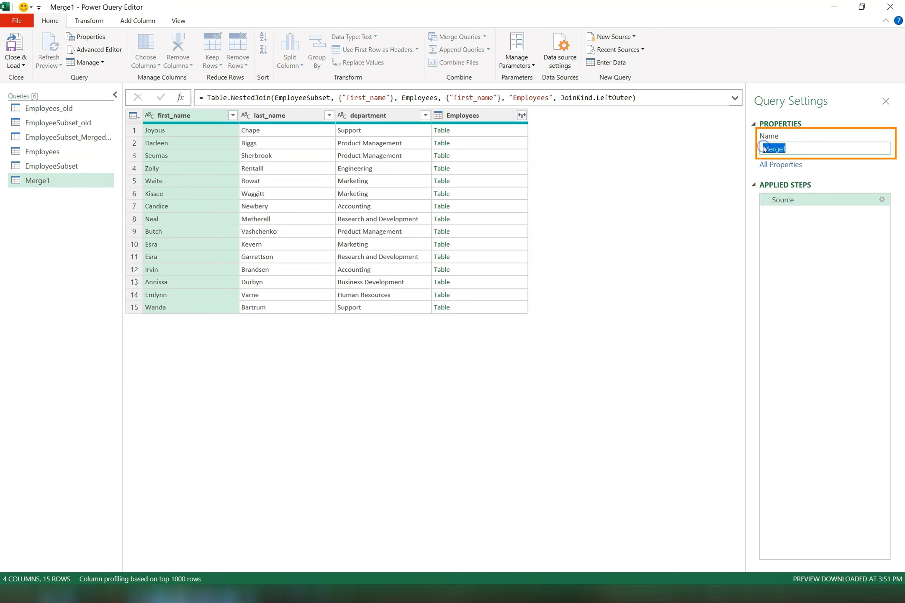
{"action": "type", "text": "EmployeeSubset_"}
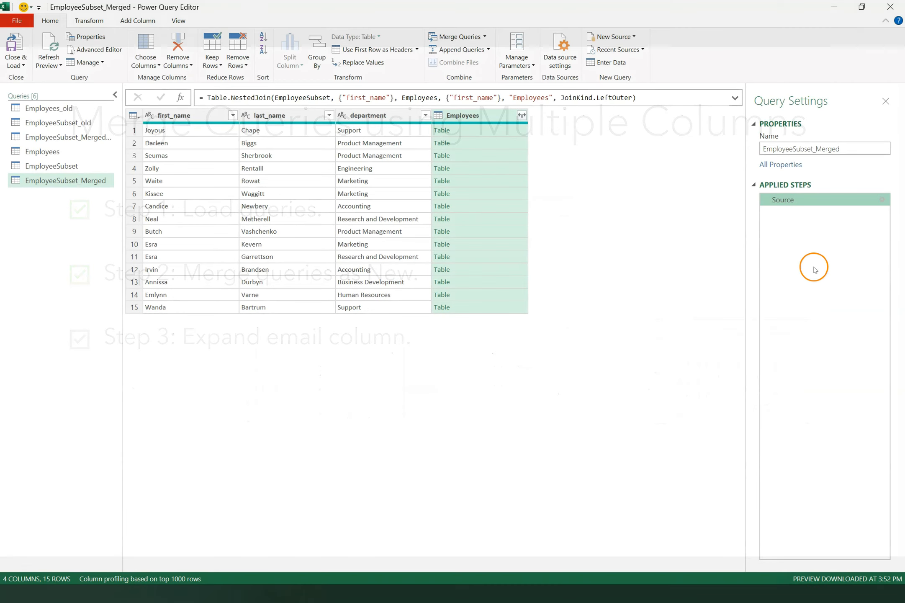
{"action": "left_click", "coordinate": [522, 116]}
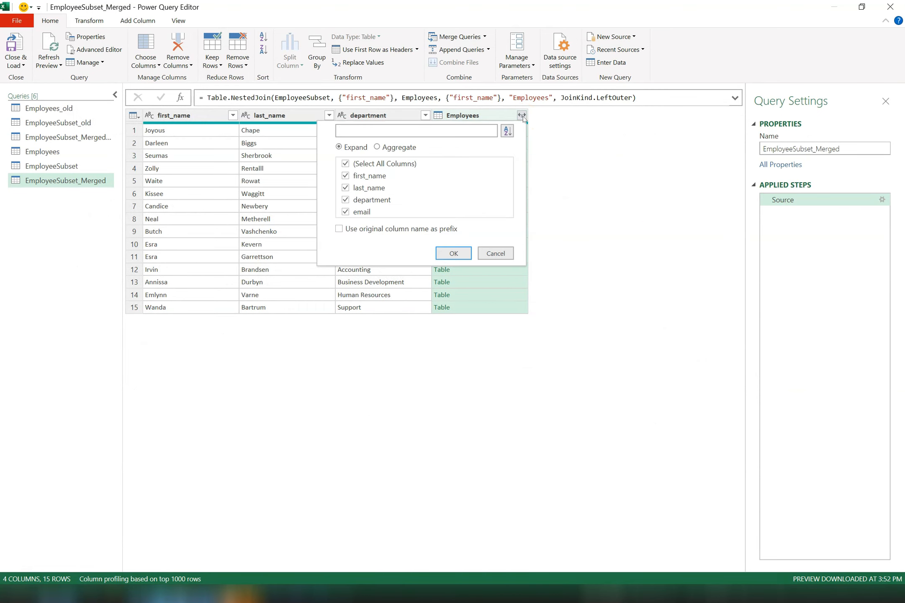
{"action": "left_click", "coordinate": [345, 163]}
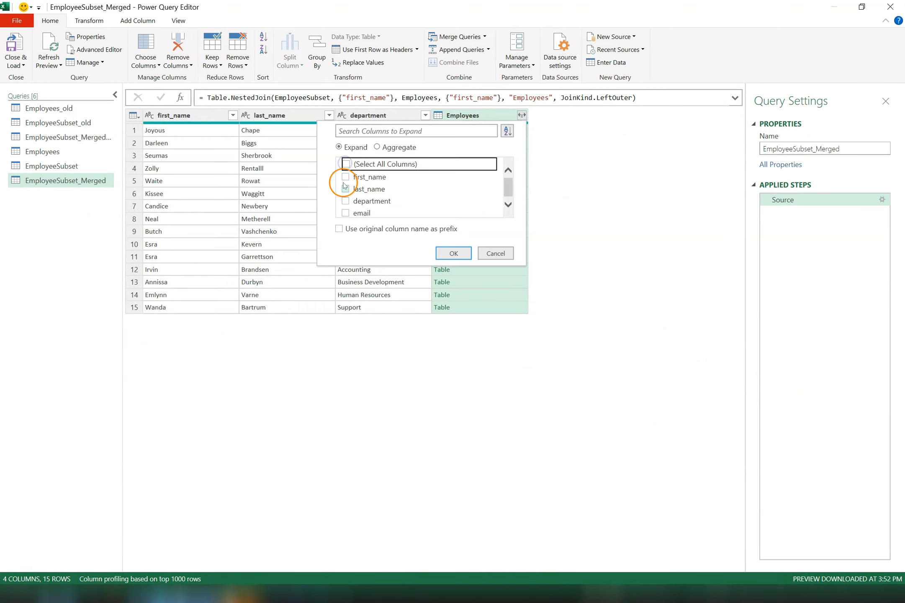
{"action": "left_click", "coordinate": [345, 212]}
{"action": "left_click", "coordinate": [441, 256]}
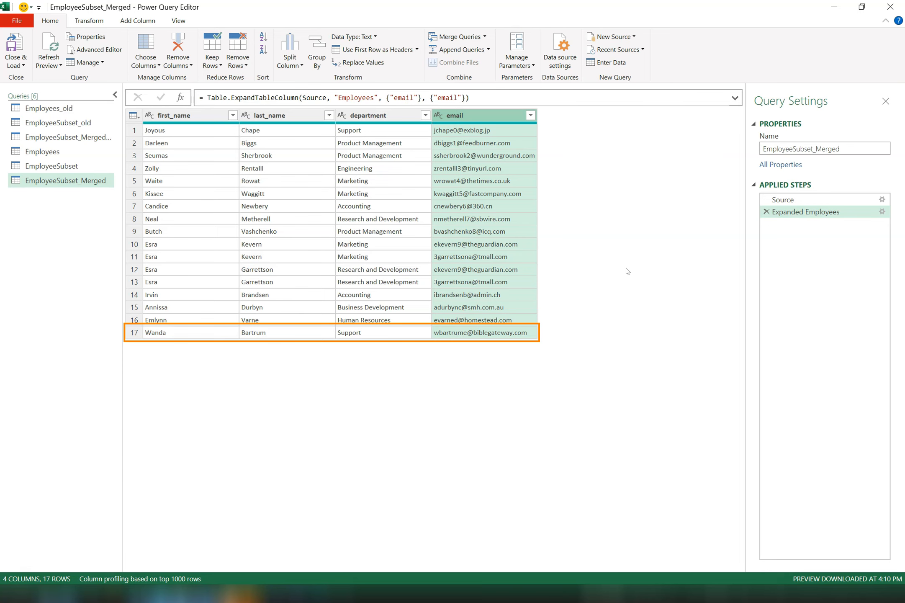
{"action": "left_click", "coordinate": [105, 579]}
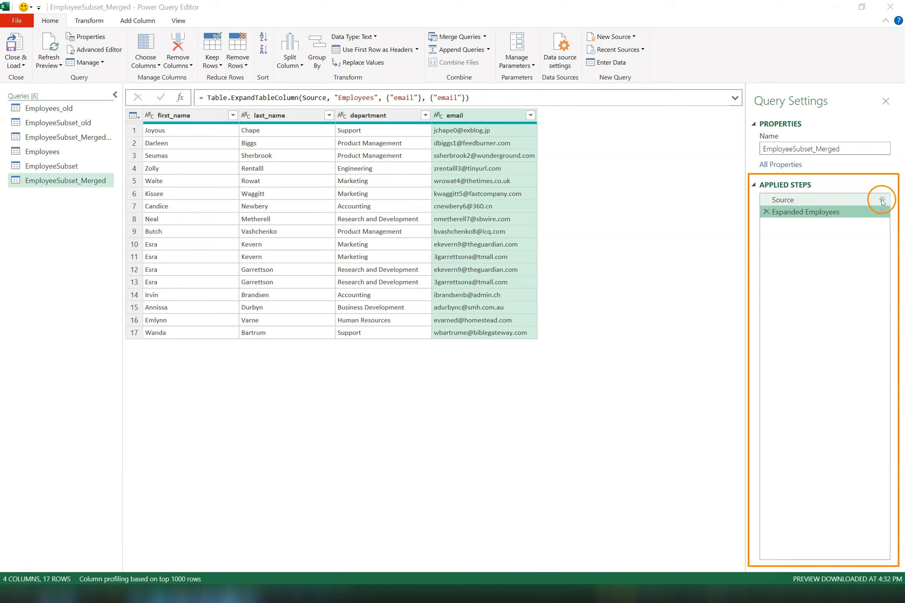
Edit the merge's Source step to match on both first_name and last_name in the two tables, and return to the Expanded Employees step.
{"action": "left_click", "coordinate": [882, 201]}
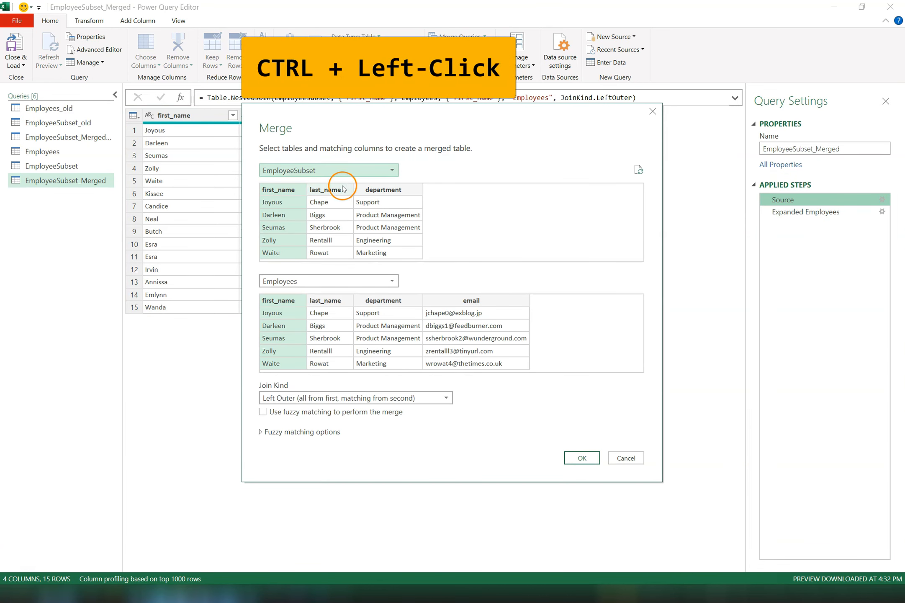
{"action": "left_click", "coordinate": [340, 189], "text": "ctrl"}
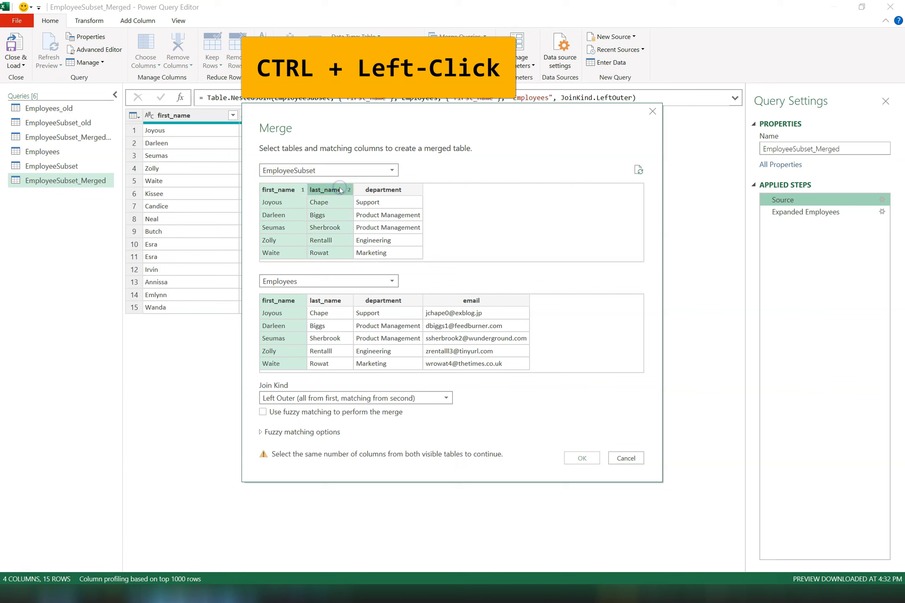
{"action": "left_click", "coordinate": [346, 300], "text": "ctrl"}
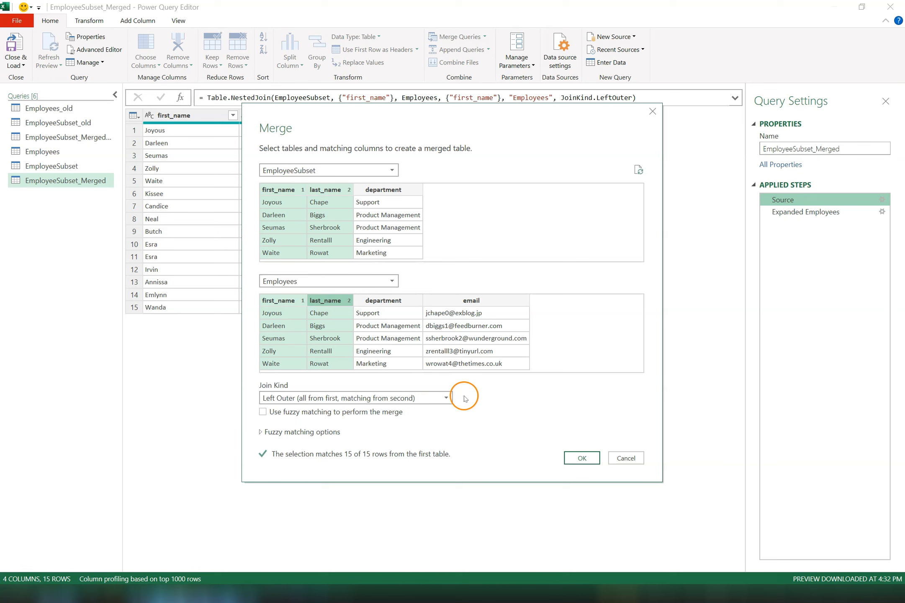
{"action": "left_click", "coordinate": [576, 458]}
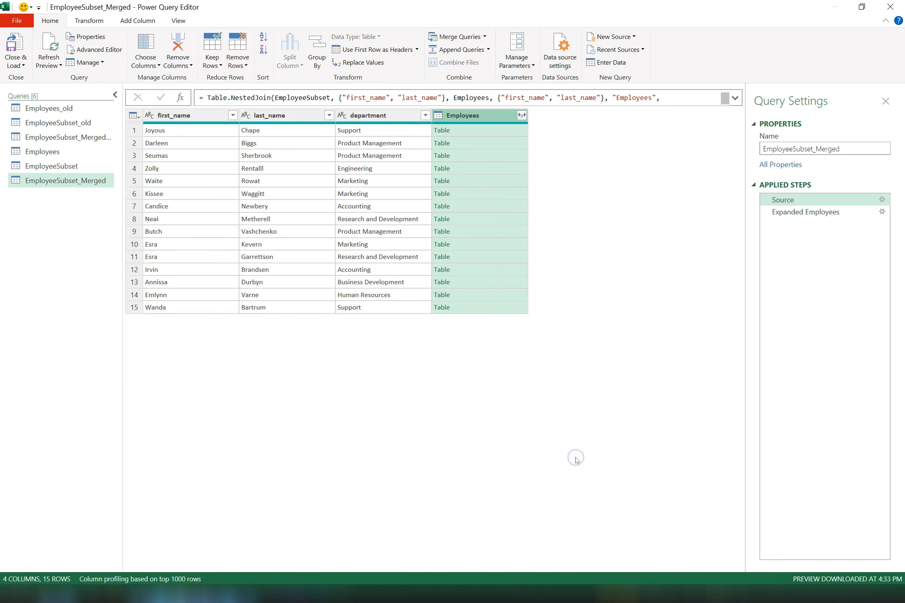
{"action": "left_click", "coordinate": [852, 215]}
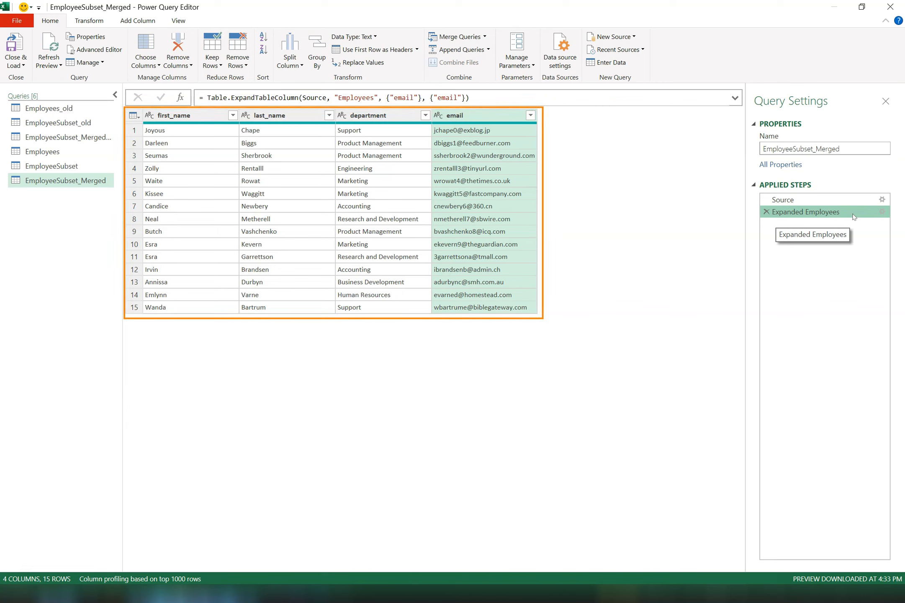
{"action": "left_click", "coordinate": [834, 217]}
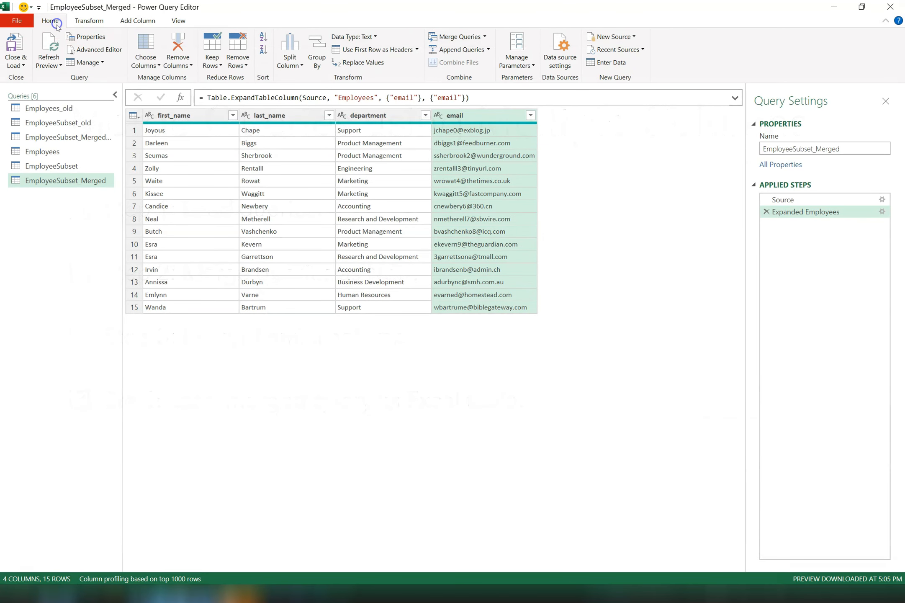
Load EmployeeSubset_Merged as a table on a new worksheet.
{"action": "left_click", "coordinate": [24, 63]}
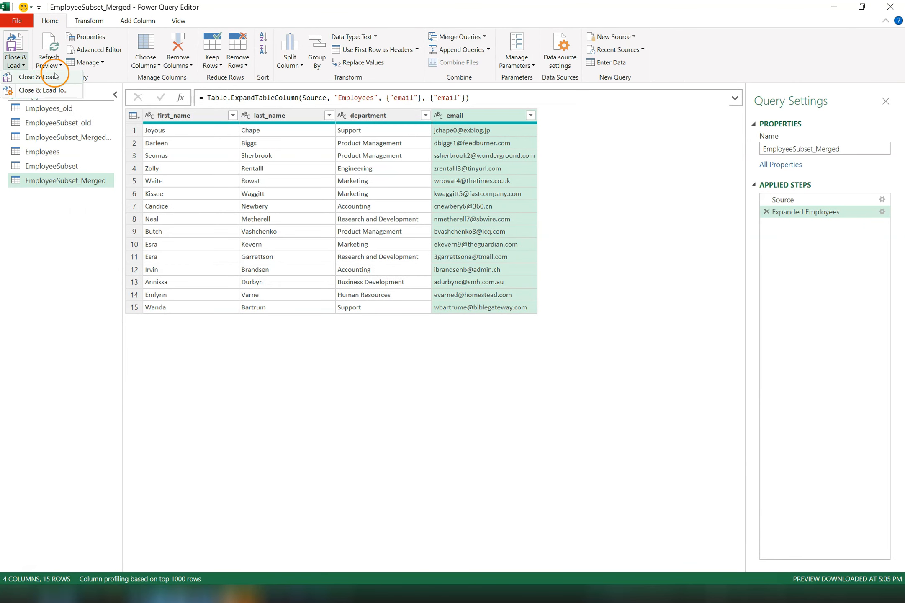
{"action": "left_click", "coordinate": [73, 91]}
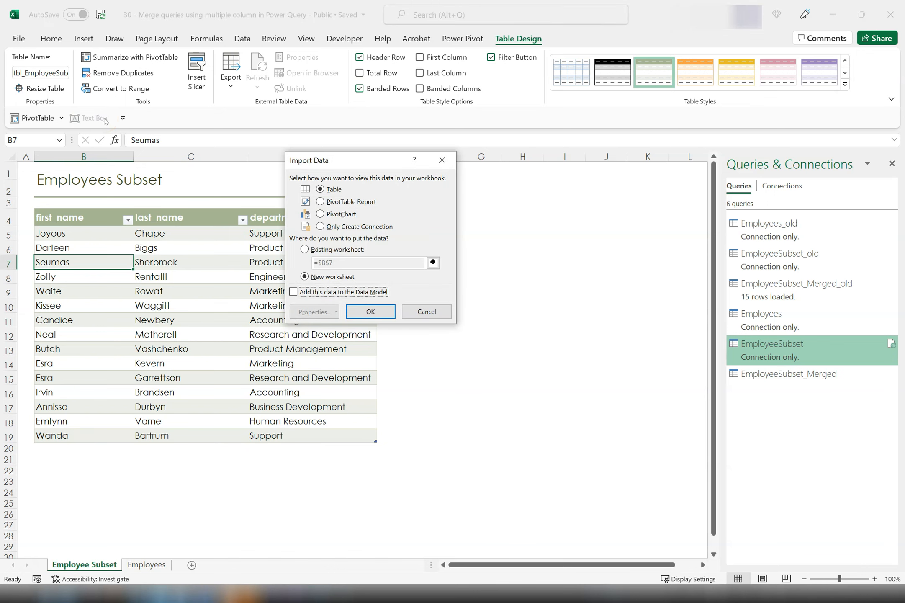
{"action": "left_click", "coordinate": [378, 308]}
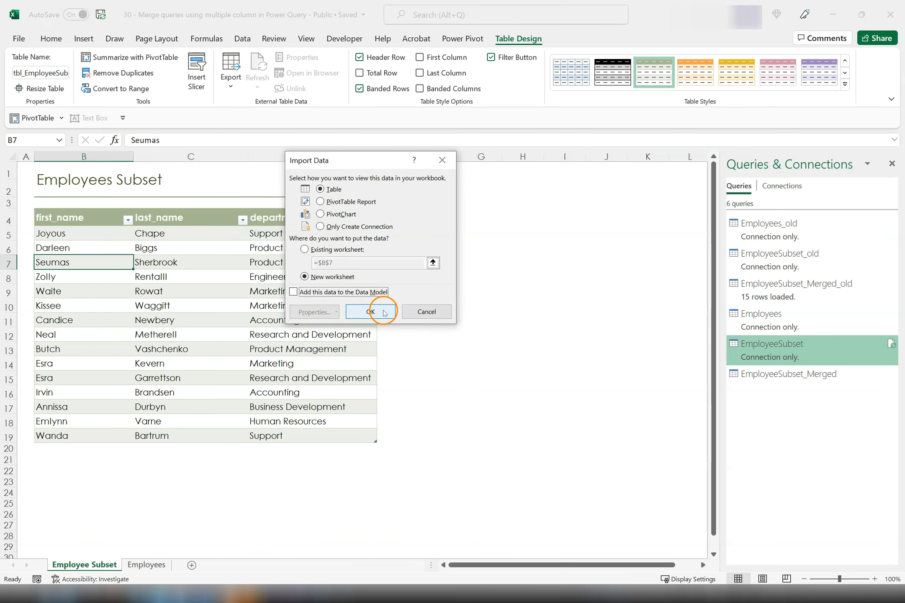